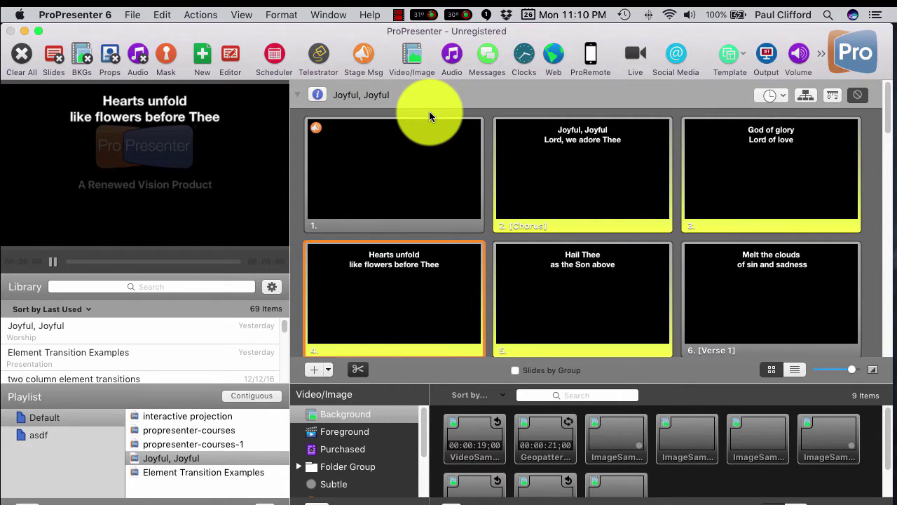
{"action": "left_click", "coordinate": [102, 14]}
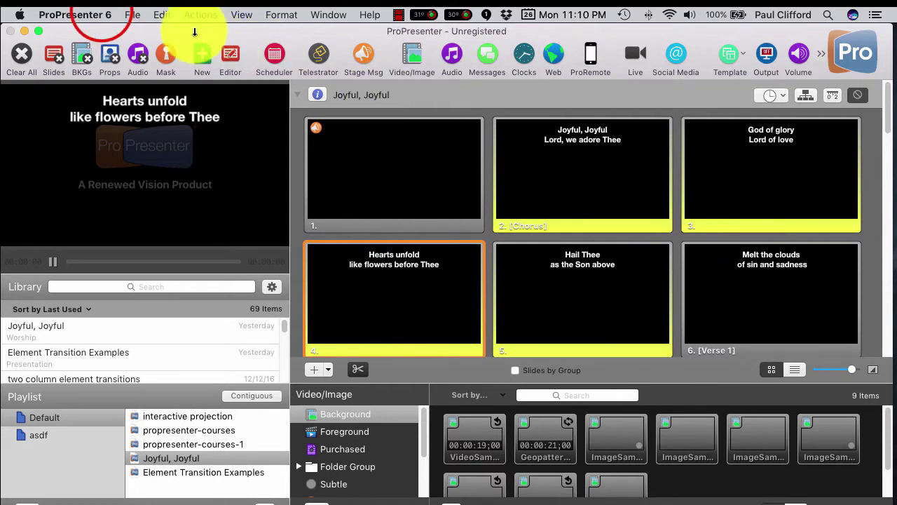
{"action": "left_click", "coordinate": [102, 14]}
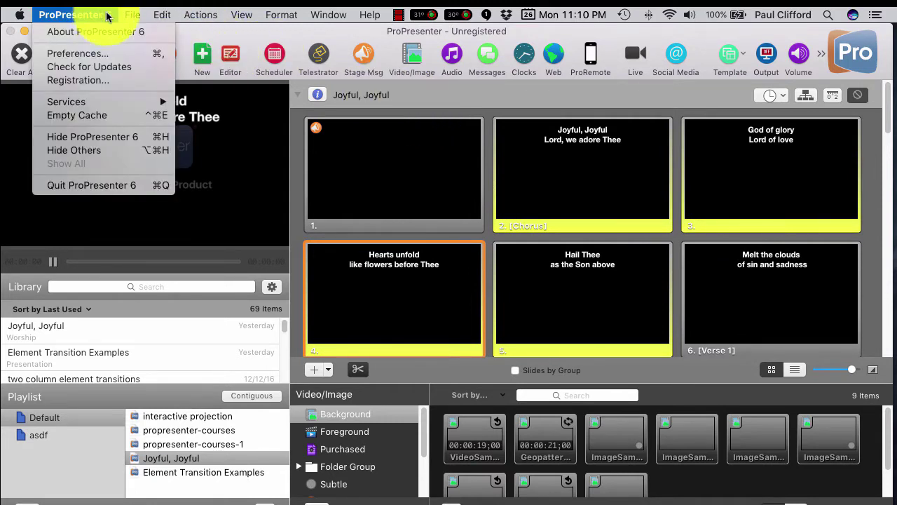
{"action": "left_click", "coordinate": [104, 60]}
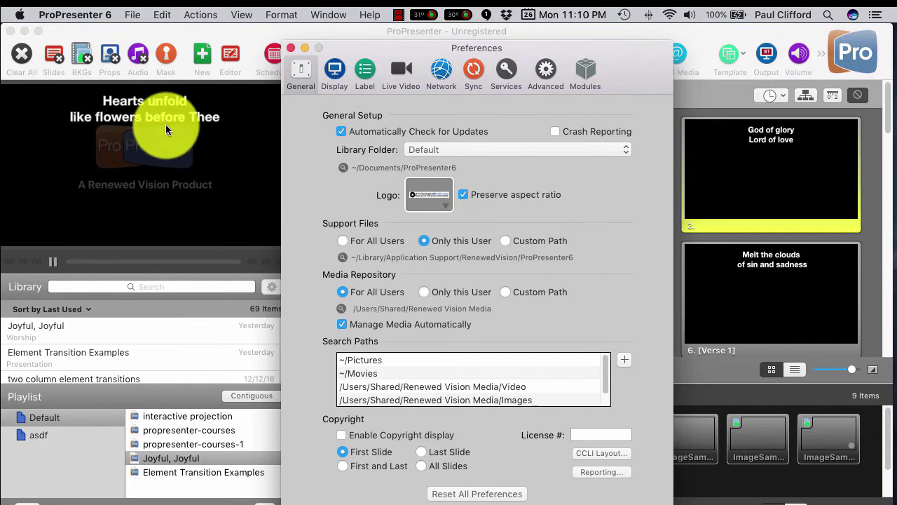
{"action": "left_click", "coordinate": [334, 70]}
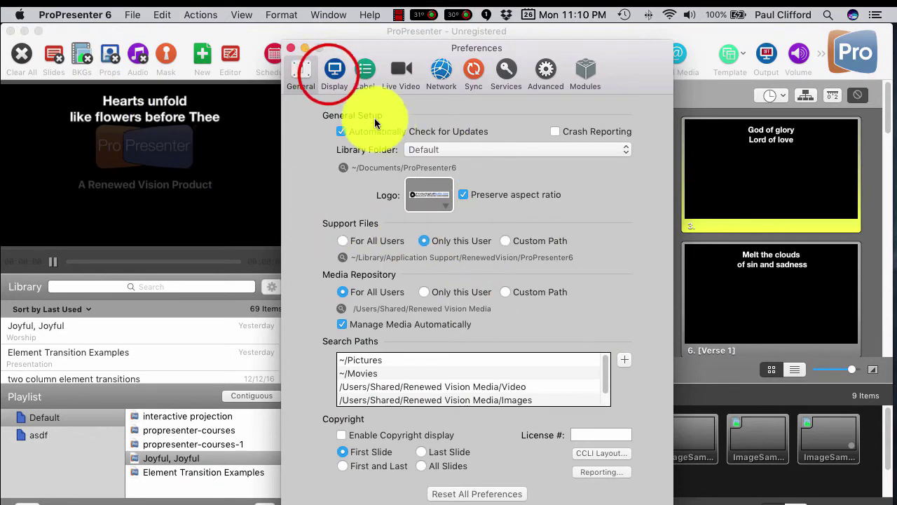
{"action": "left_click", "coordinate": [331, 75]}
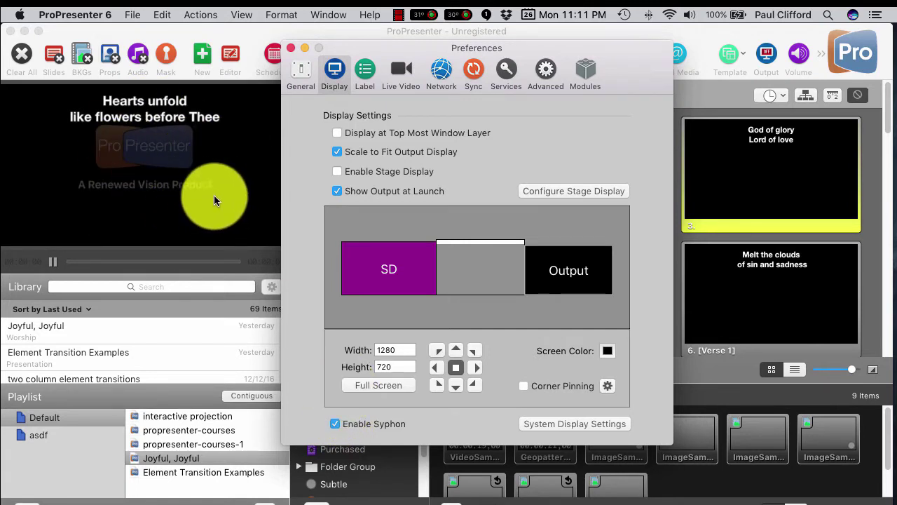
{"action": "left_click", "coordinate": [291, 51]}
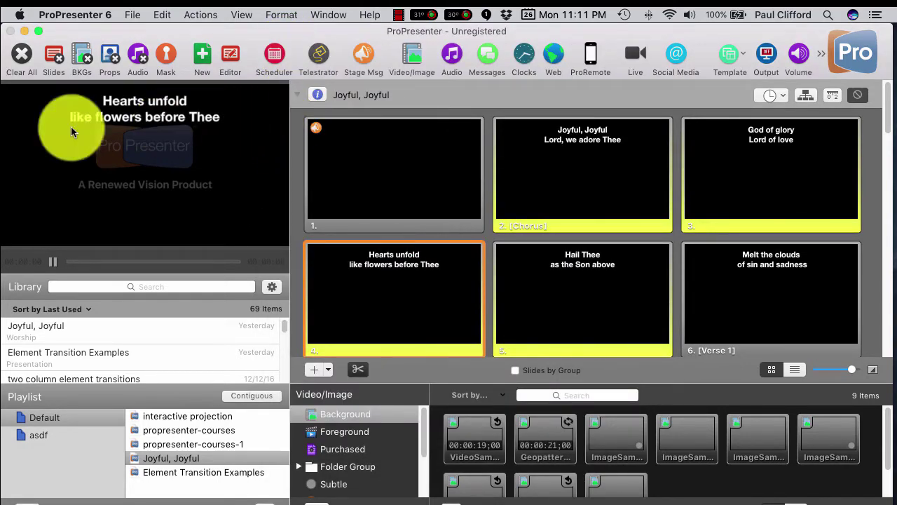
- In CamTwist, use Syphon with the ProPresenter 6 server as the source and open the Preview window
{"action": "key", "text": "super+Tab"}
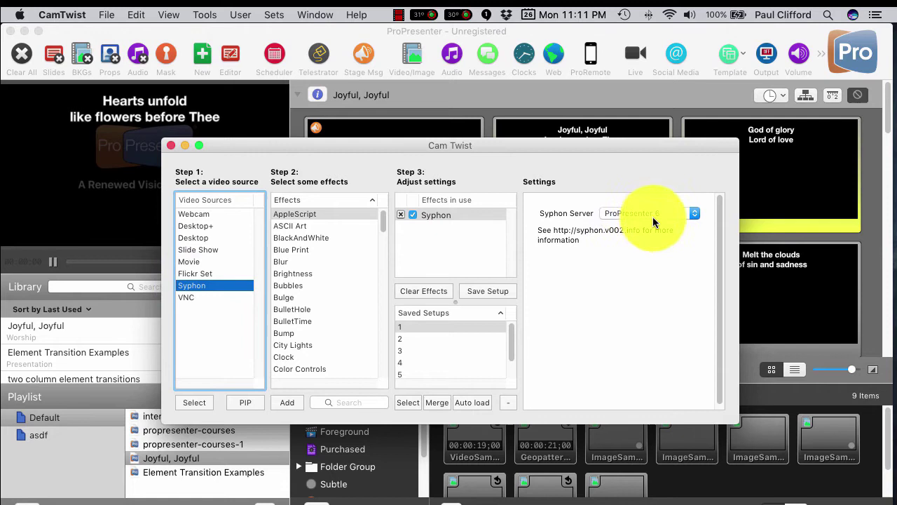
{"action": "left_click", "coordinate": [694, 213]}
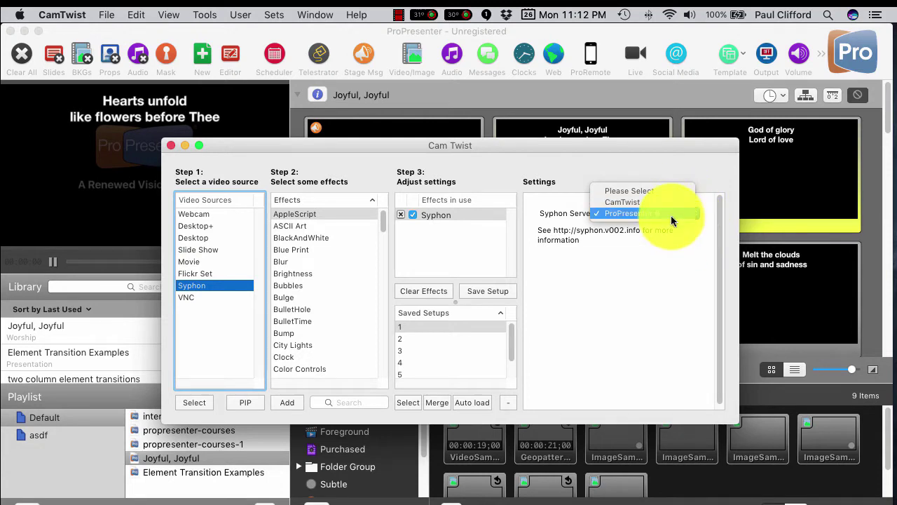
{"action": "left_click", "coordinate": [654, 313]}
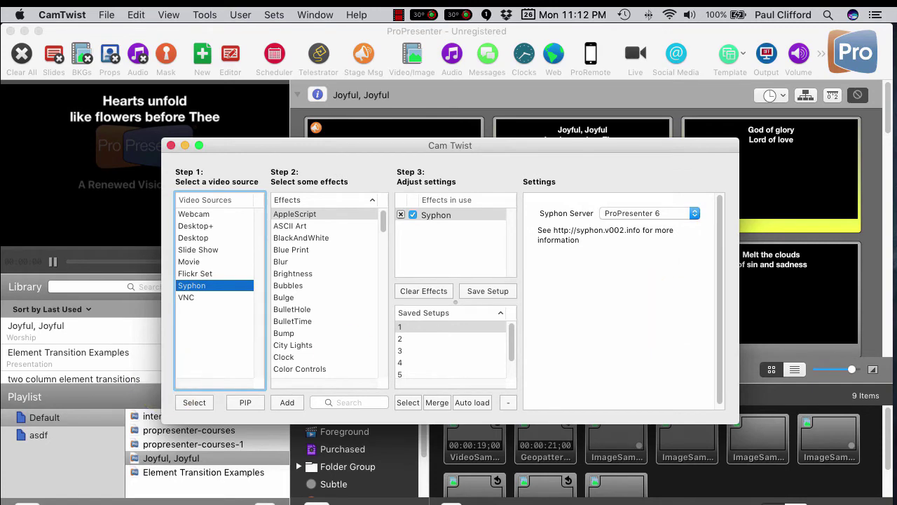
{"action": "key", "text": "super+p"}
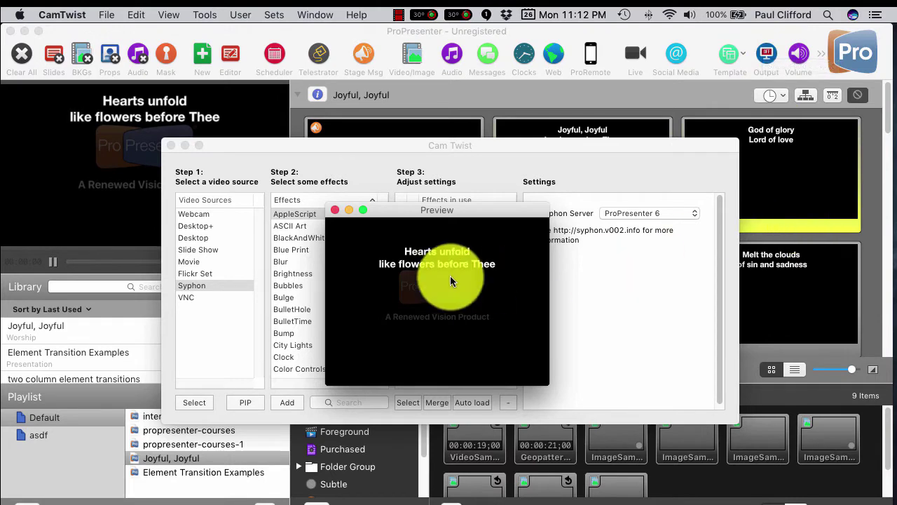
- Put slide 3 'God of glory' and then slide 6 'Melt the clouds of sin and sadness' live, confirming CamTwist's preview follows
{"action": "left_click", "coordinate": [776, 190]}
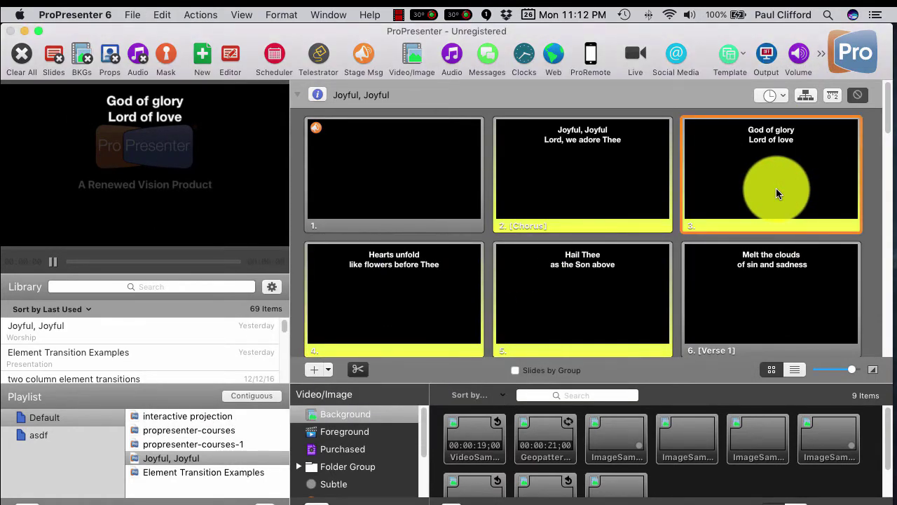
{"action": "key", "text": "super+Tab"}
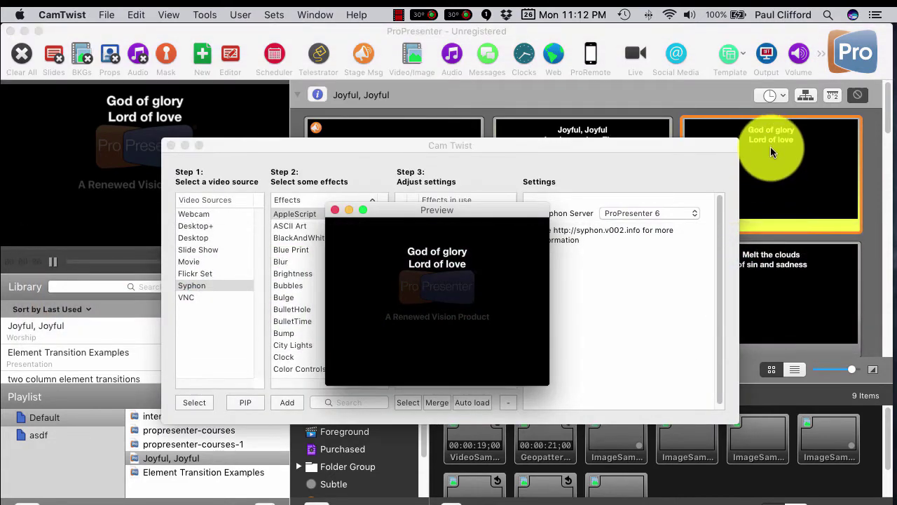
{"action": "left_click", "coordinate": [773, 286]}
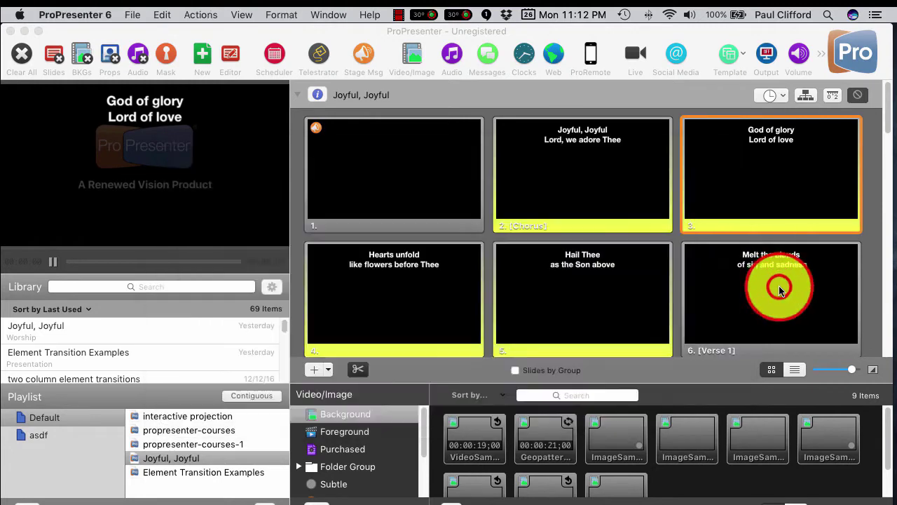
{"action": "left_click", "coordinate": [778, 286]}
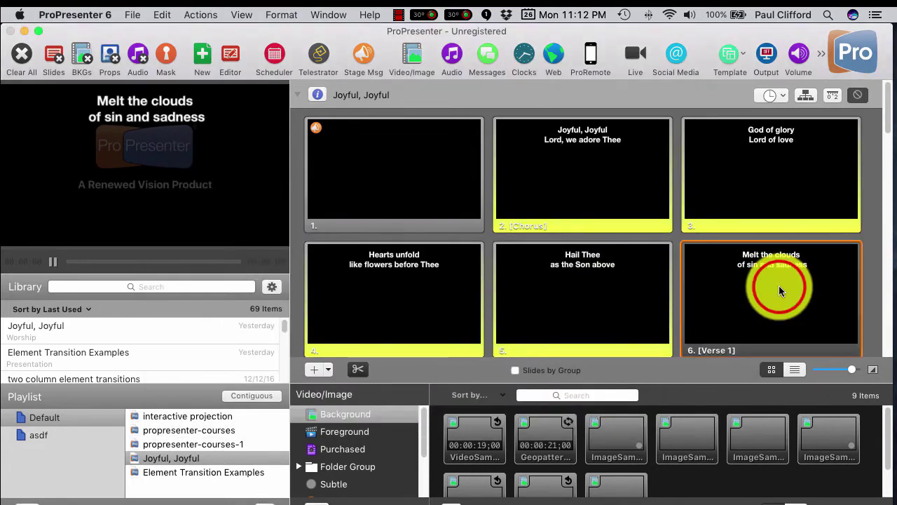
{"action": "key", "text": "super+Tab"}
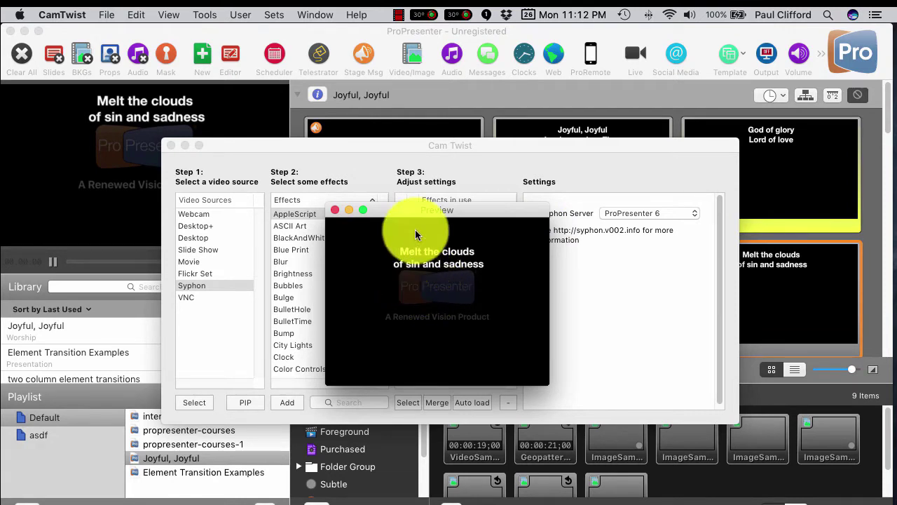
{"action": "left_click", "coordinate": [508, 143]}
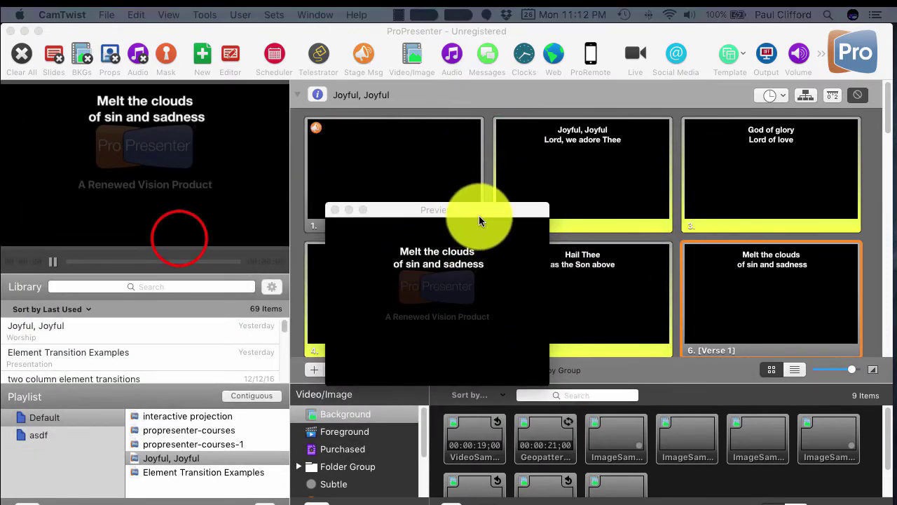
- Move the CamTwist Preview window aside and bring up OBS Studio's Pro6 pip scene
{"action": "left_click_drag", "start_coordinate": [477, 212], "coordinate": [469, 212]}
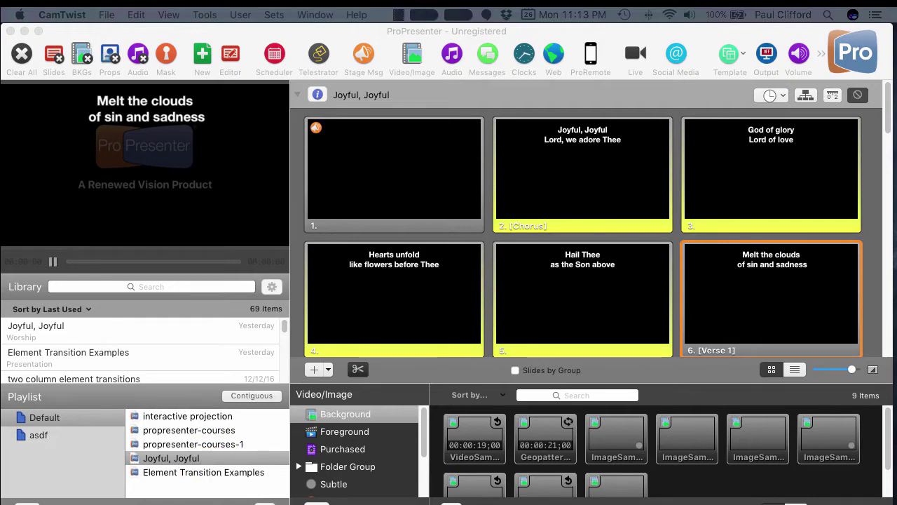
{"action": "key", "text": "super+Tab"}
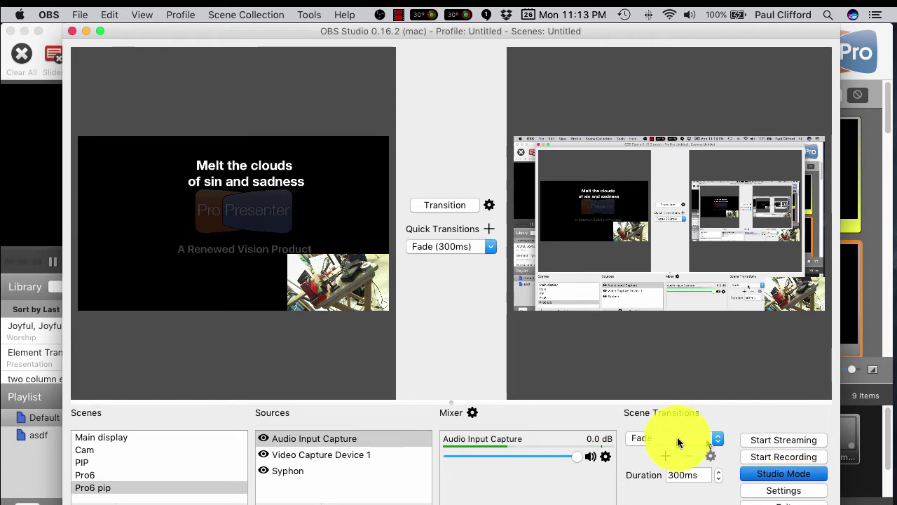
- Toggle Studio Mode off and back on, then set Quick Transitions to Fade at 300 ms
{"action": "left_click", "coordinate": [795, 475]}
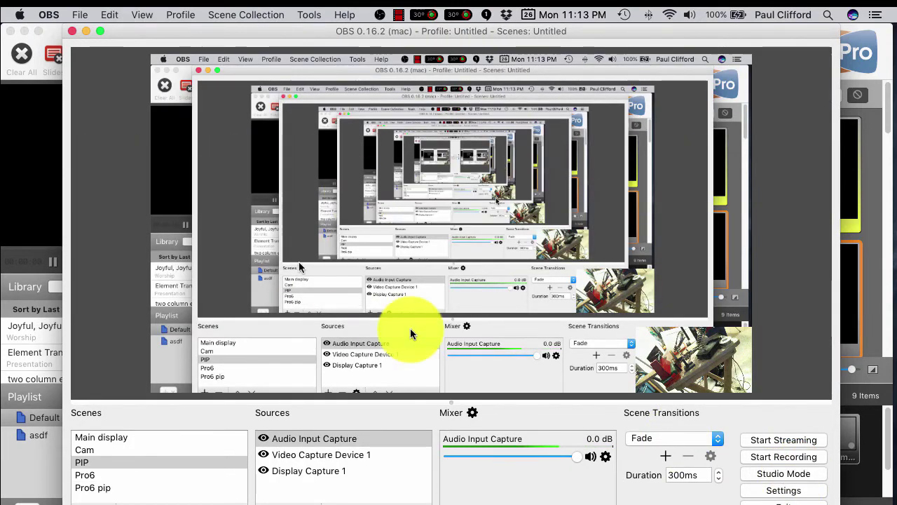
{"action": "left_click", "coordinate": [806, 474]}
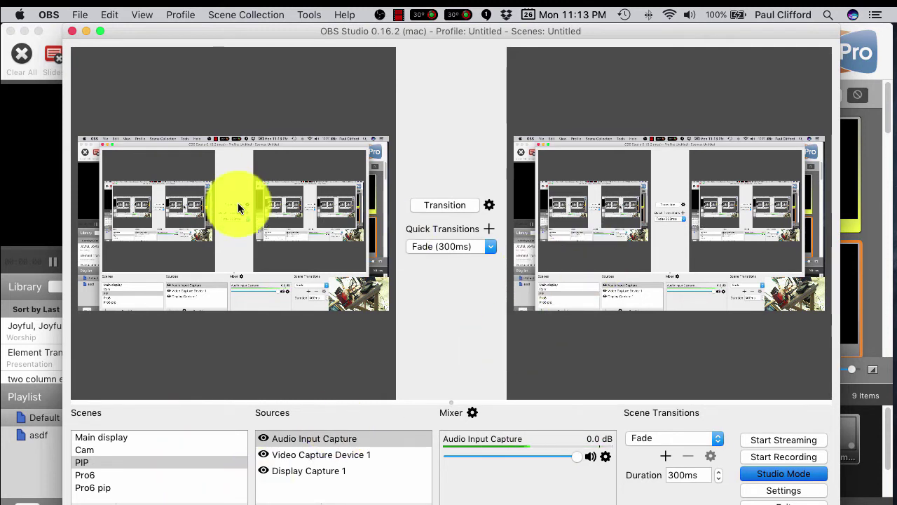
{"action": "left_click", "coordinate": [491, 245]}
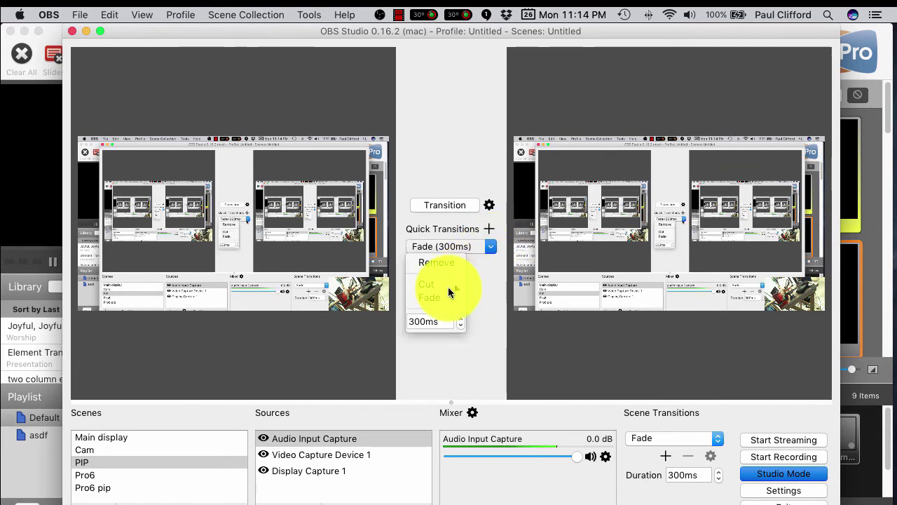
{"action": "left_click", "coordinate": [444, 301]}
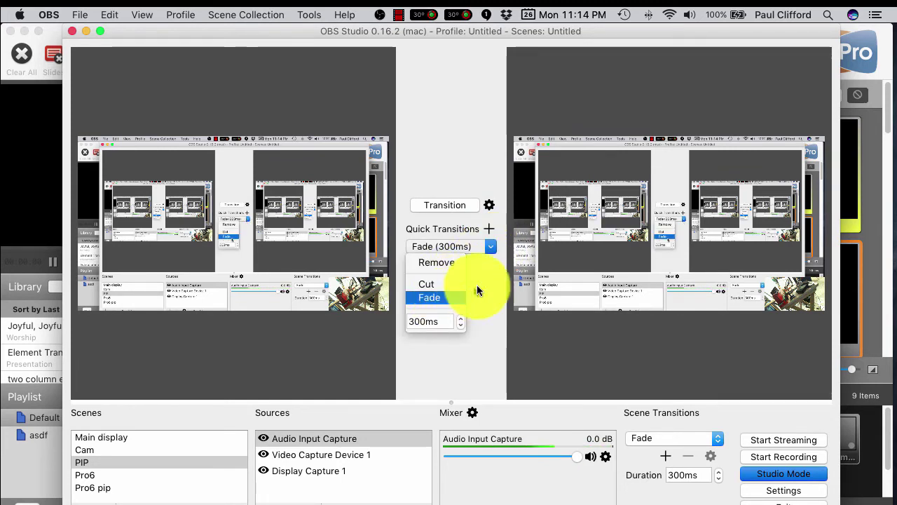
{"action": "left_click", "coordinate": [441, 297]}
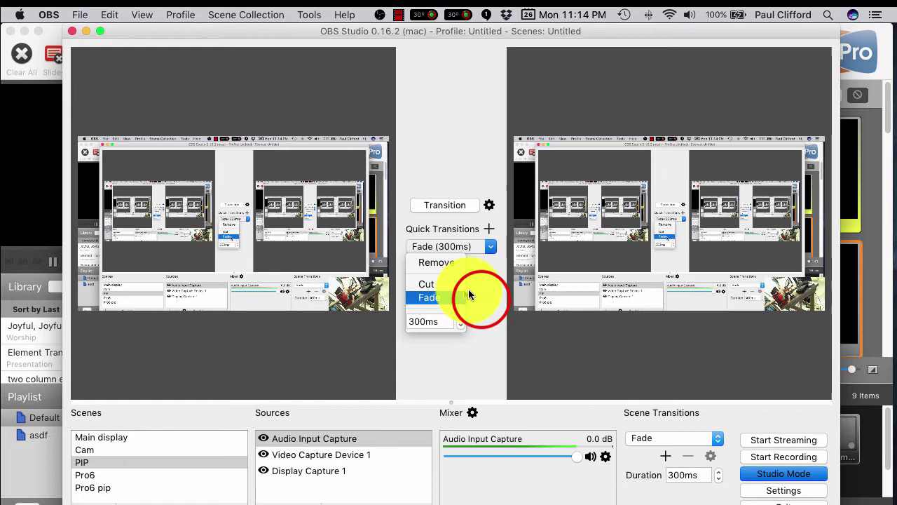
{"action": "left_click", "coordinate": [472, 301]}
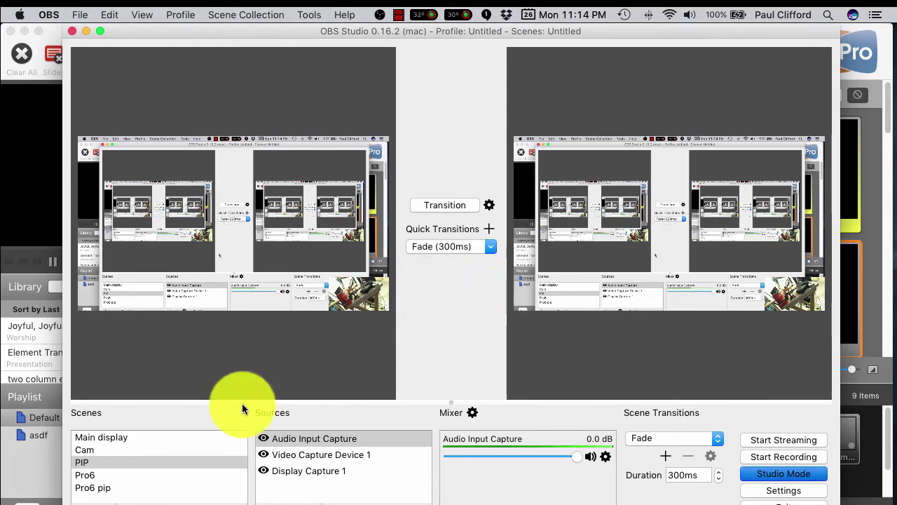
- Send the Pro6 slide scene to program, then load the Pro6 pip scene into the preview
{"action": "left_click", "coordinate": [83, 476]}
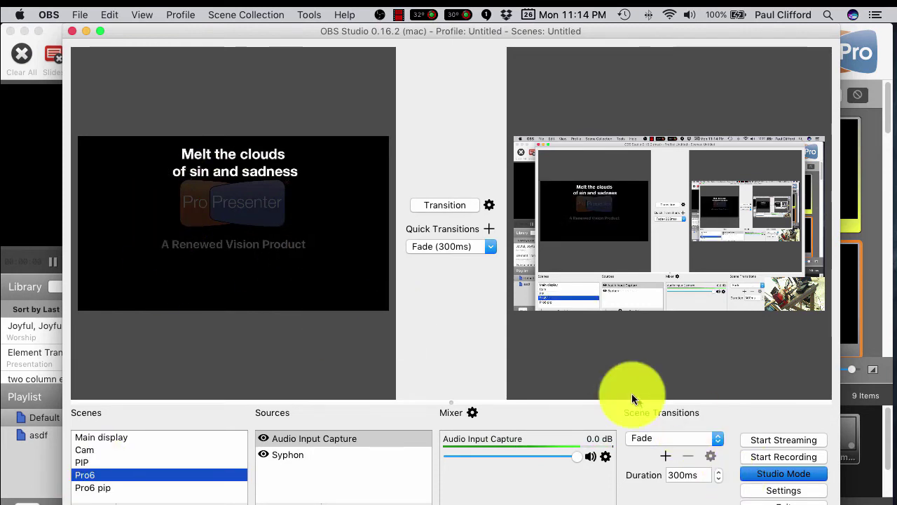
{"action": "left_click", "coordinate": [452, 203]}
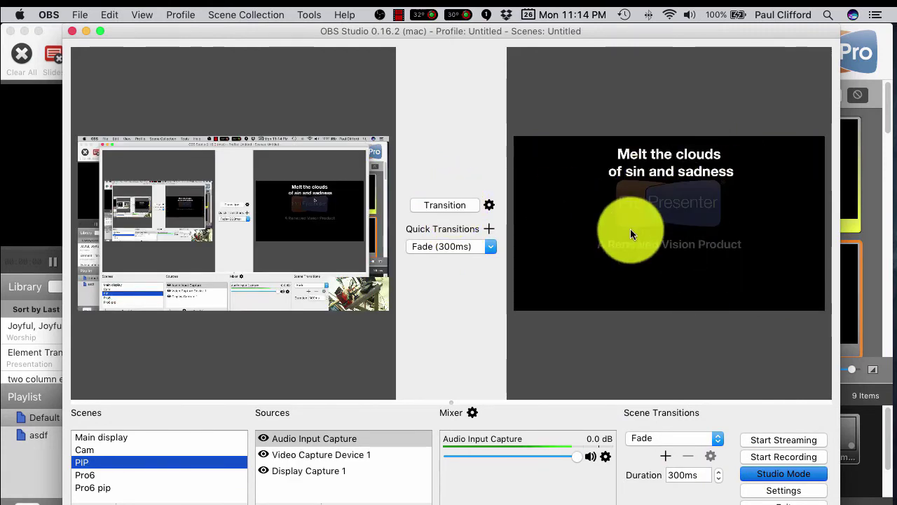
{"action": "left_click", "coordinate": [87, 471]}
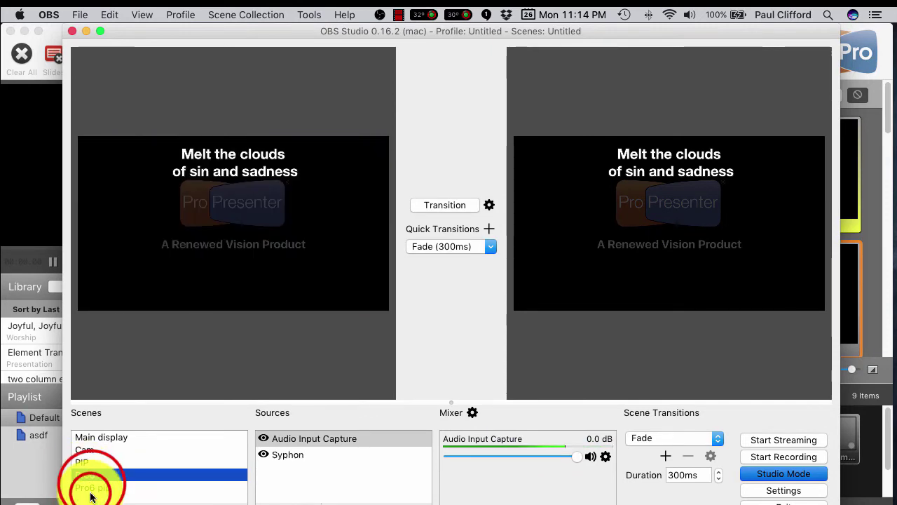
{"action": "left_click", "coordinate": [91, 487]}
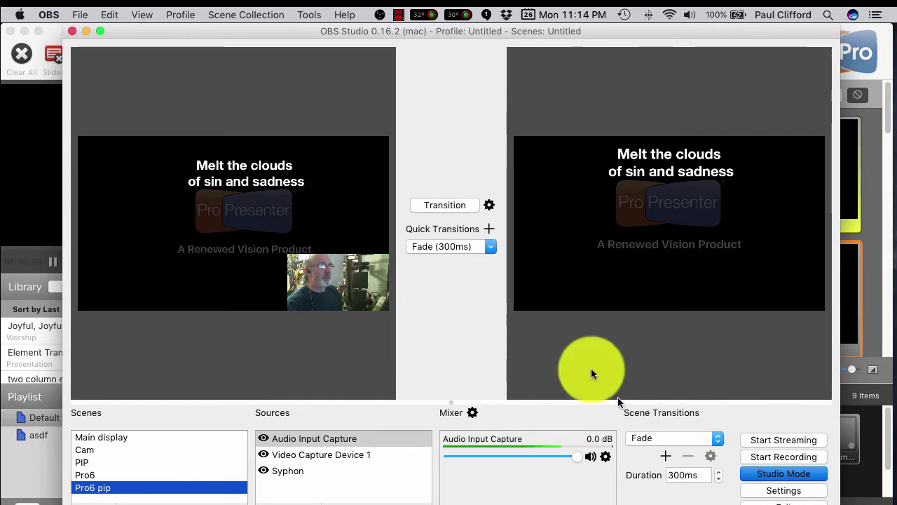
- Set Quick Transitions to Cut and cut the Pro6 pip scene to air
{"action": "left_click", "coordinate": [474, 250]}
{"action": "left_click", "coordinate": [489, 247]}
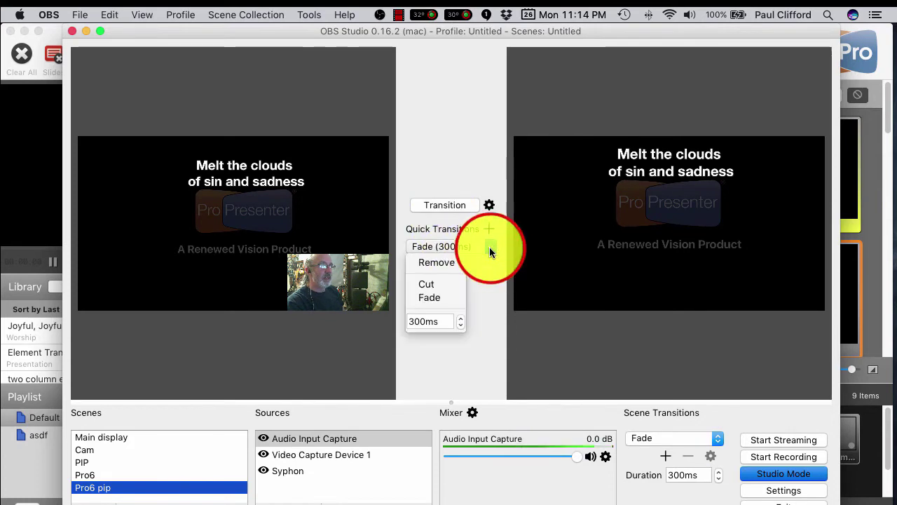
{"action": "left_click", "coordinate": [445, 285]}
{"action": "left_click", "coordinate": [457, 203]}
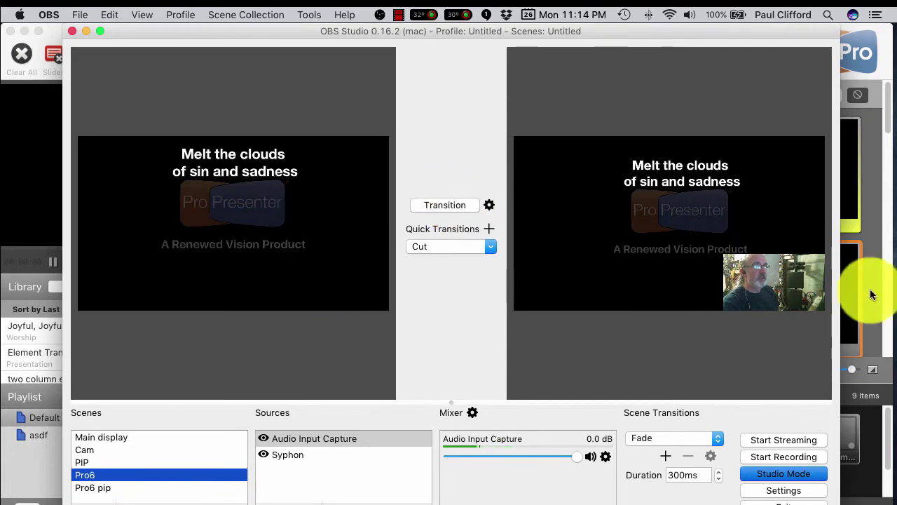
- Return Quick Transitions to a 300 ms Fade and fade Pro6 pip back on air
{"action": "left_click", "coordinate": [492, 246]}
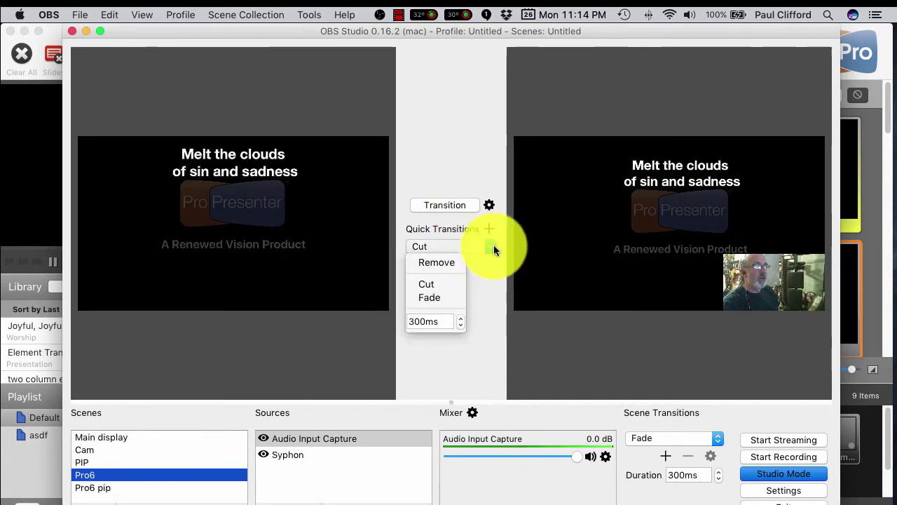
{"action": "left_click", "coordinate": [443, 297]}
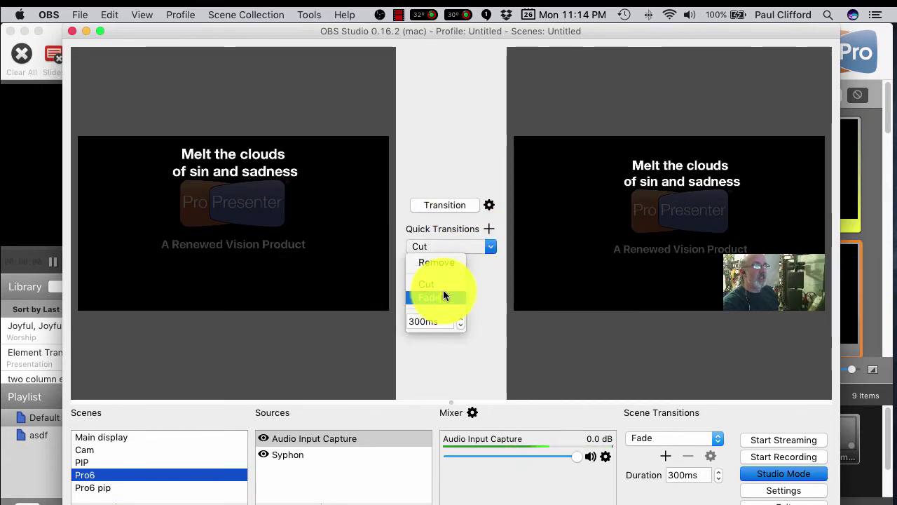
{"action": "left_click", "coordinate": [452, 202]}
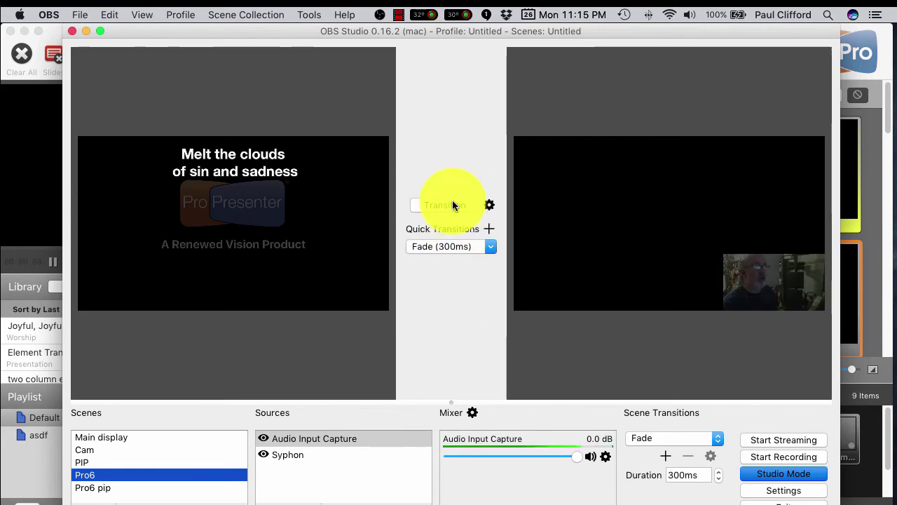
{"action": "left_click", "coordinate": [453, 204]}
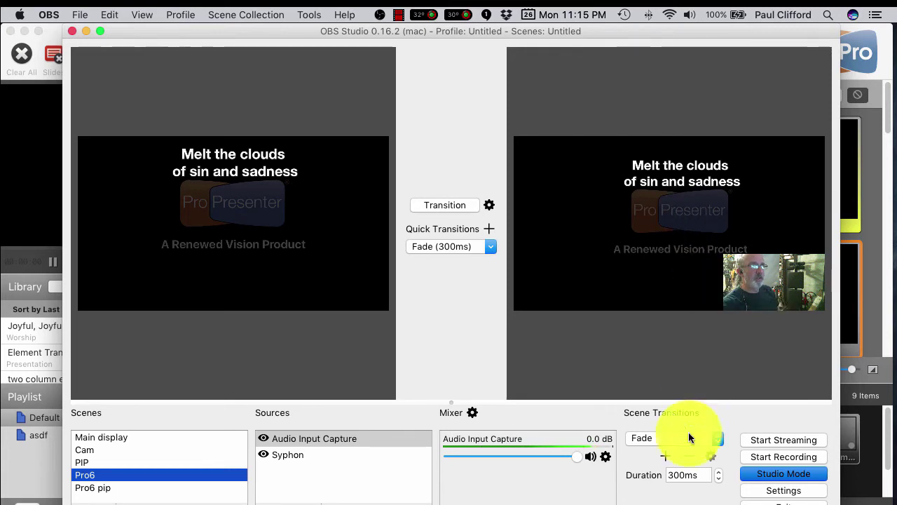
{"action": "left_click", "coordinate": [765, 493]}
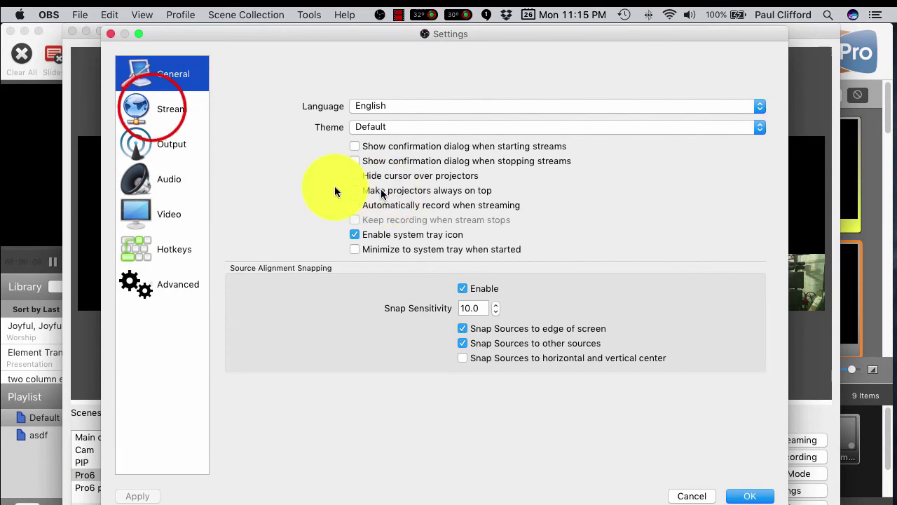
{"action": "left_click", "coordinate": [151, 110]}
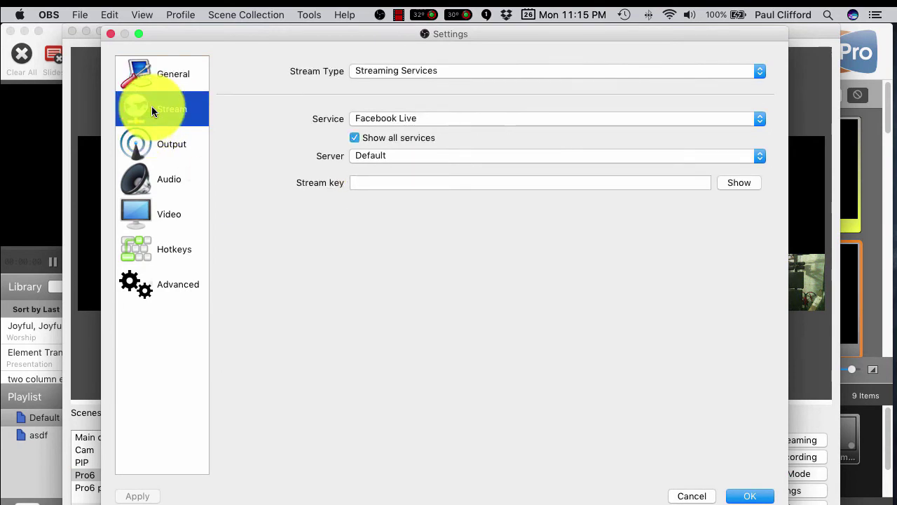
{"action": "left_click", "coordinate": [759, 118]}
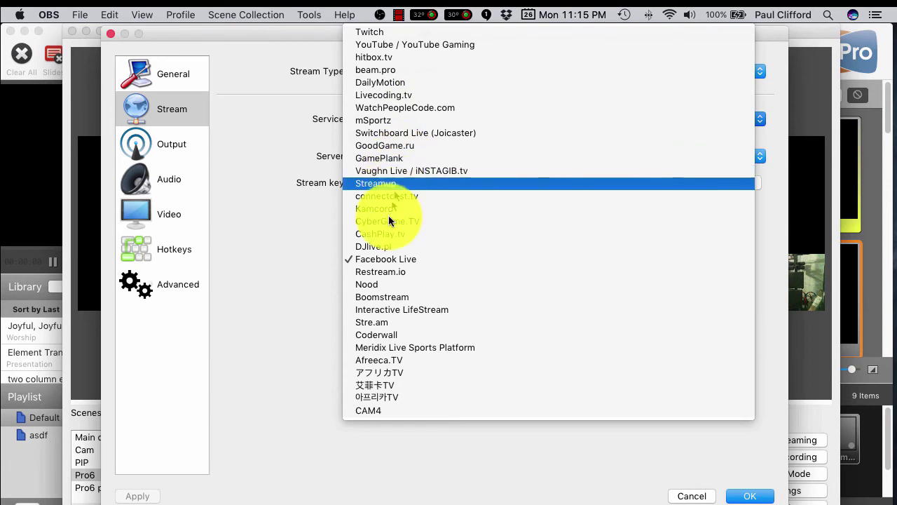
{"action": "left_click", "coordinate": [279, 235]}
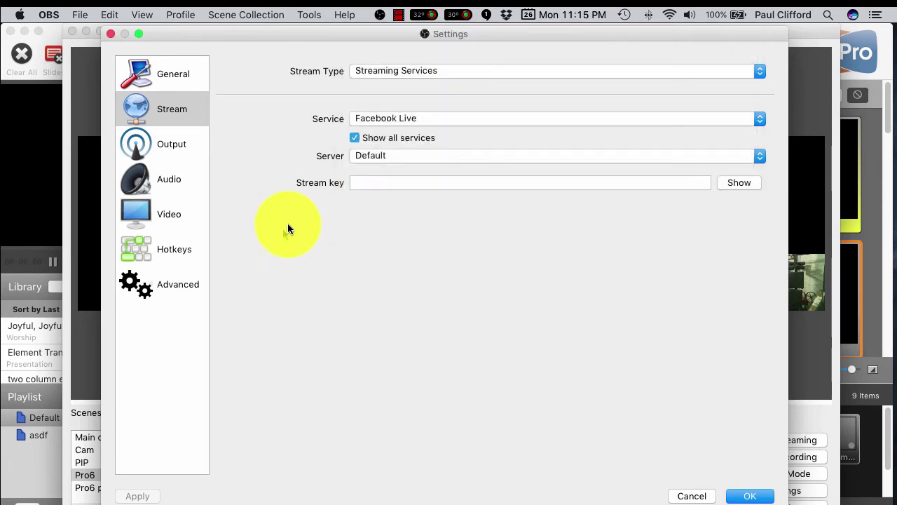
{"action": "left_click", "coordinate": [762, 72]}
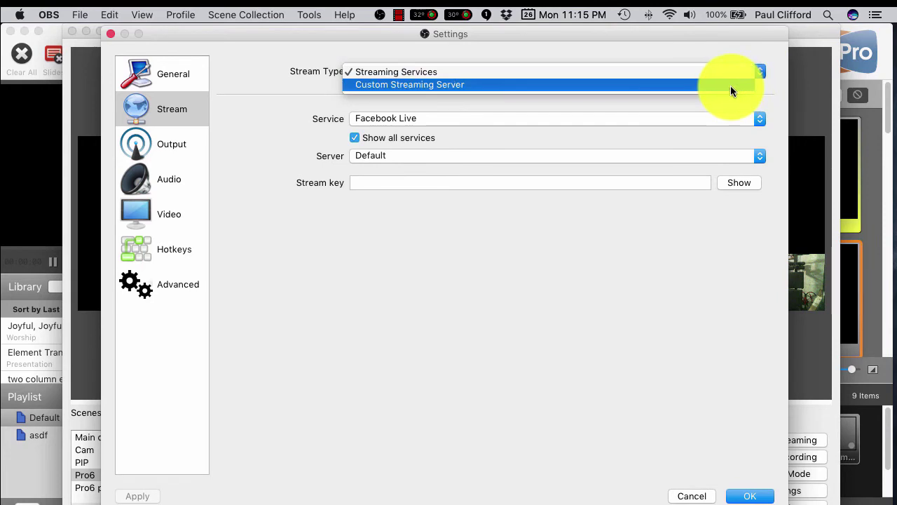
{"action": "left_click", "coordinate": [730, 86]}
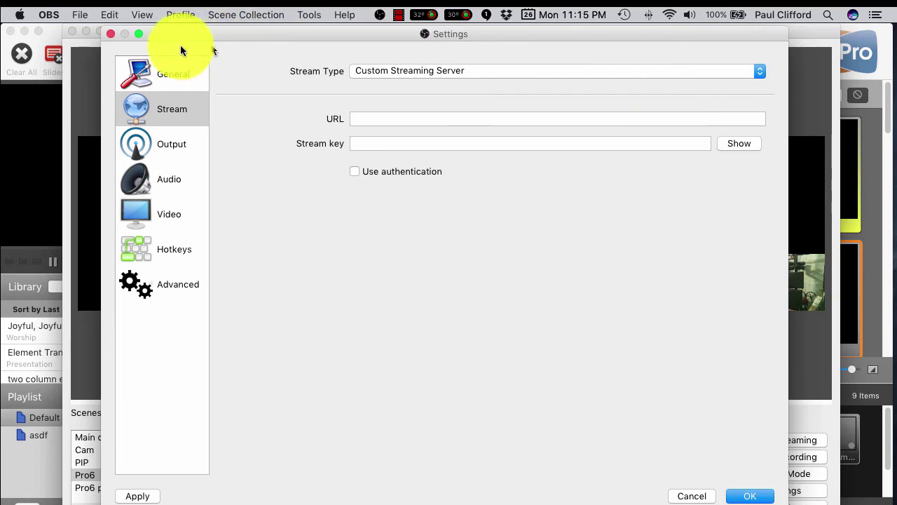
{"action": "left_click", "coordinate": [105, 34]}
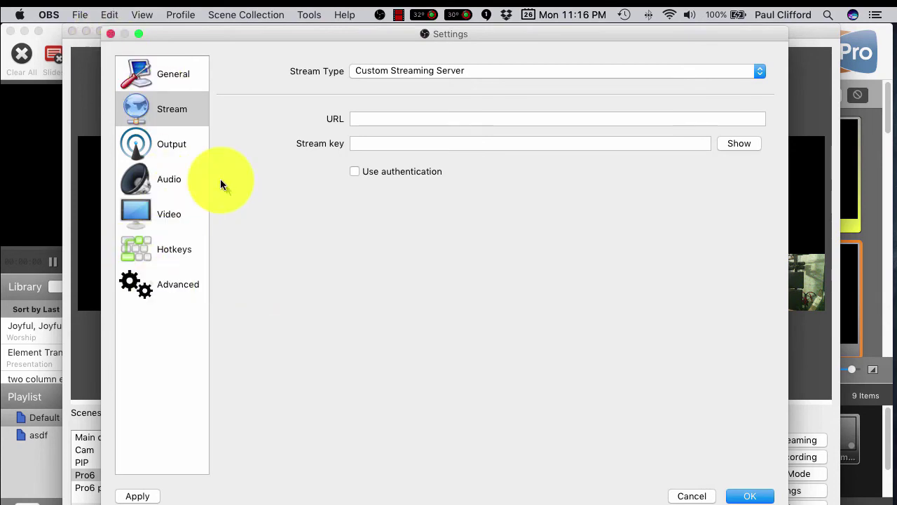
{"action": "left_click", "coordinate": [701, 496]}
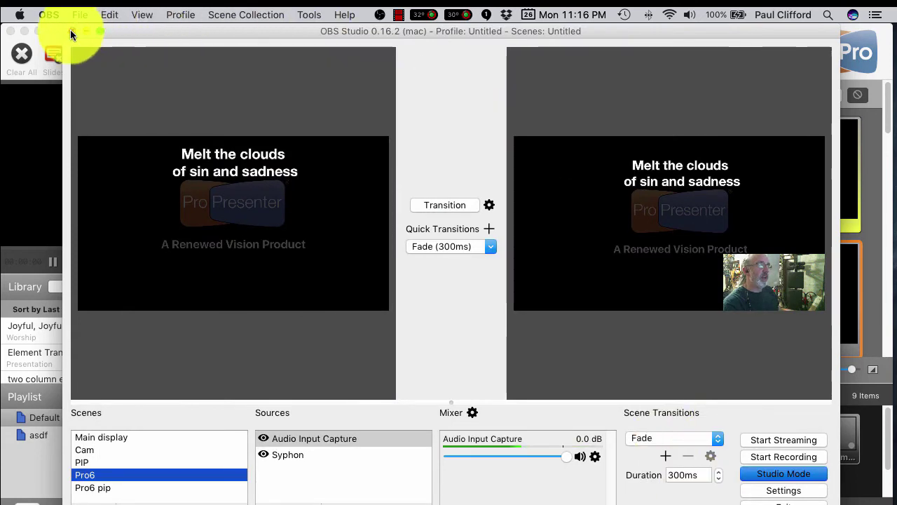
- Choose Quit obs from the obs application menu, leaving ProPresenter 6 on screen
{"action": "left_click", "coordinate": [46, 11]}
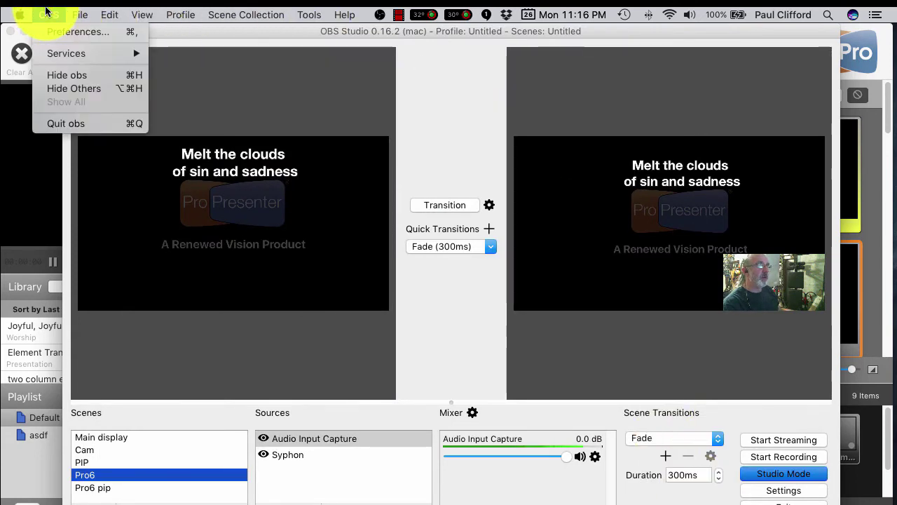
{"action": "left_click", "coordinate": [61, 124]}
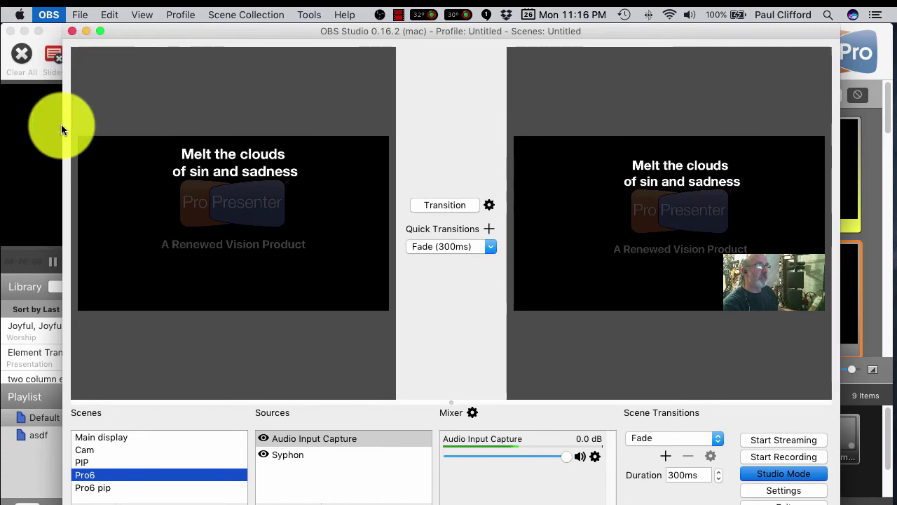